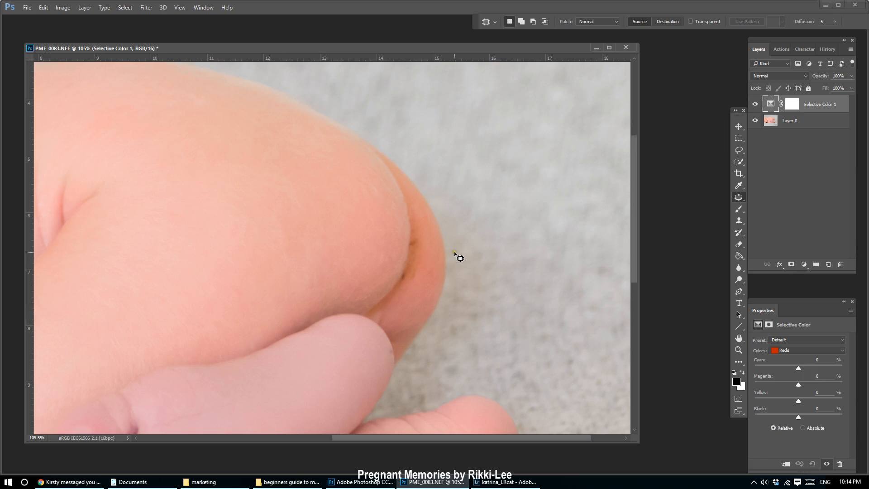
- Outline the upper dark mark in the skin crease with the Patch tool
{"action": "scroll", "coordinate": [431, 243], "scroll_direction": "up", "scroll_amount": 1}
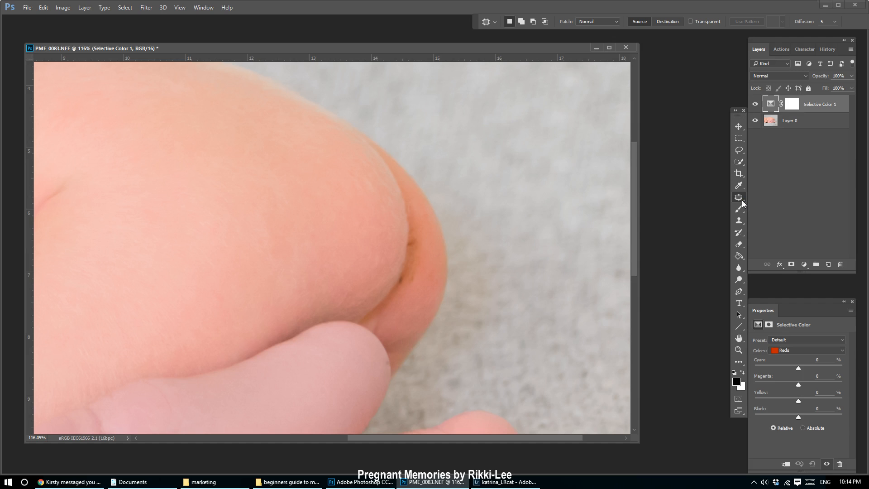
{"action": "scroll", "coordinate": [447, 254], "scroll_direction": "up", "scroll_amount": 8}
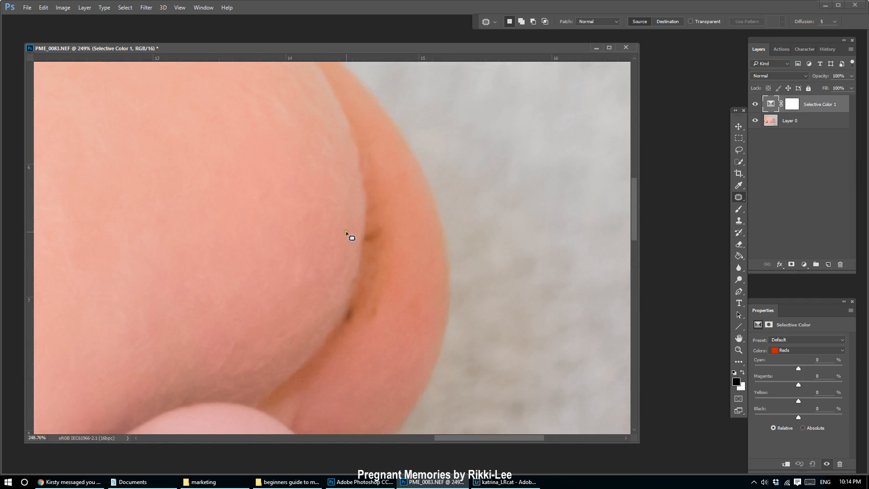
{"action": "mouse_move", "coordinate": [356, 226]}
{"action": "left_mouse_down"}
{"action": "mouse_move", "coordinate": [390, 233]}
{"action": "mouse_move", "coordinate": [383, 244]}
{"action": "mouse_move", "coordinate": [358, 246]}
{"action": "left_mouse_up"}
{"action": "left_click", "coordinate": [373, 245]}
{"action": "key", "text": "Return"}
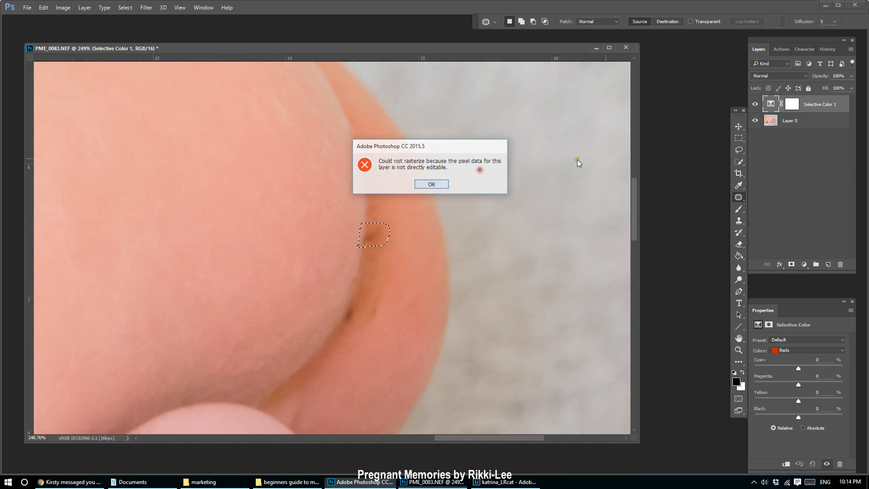
- Delete the Selective Color 1 adjustment layer and patch the outlined mark on Layer 0 with the skin just below it
{"action": "left_click", "coordinate": [821, 122]}
{"action": "left_click_drag", "start_coordinate": [818, 104], "coordinate": [840, 264]}
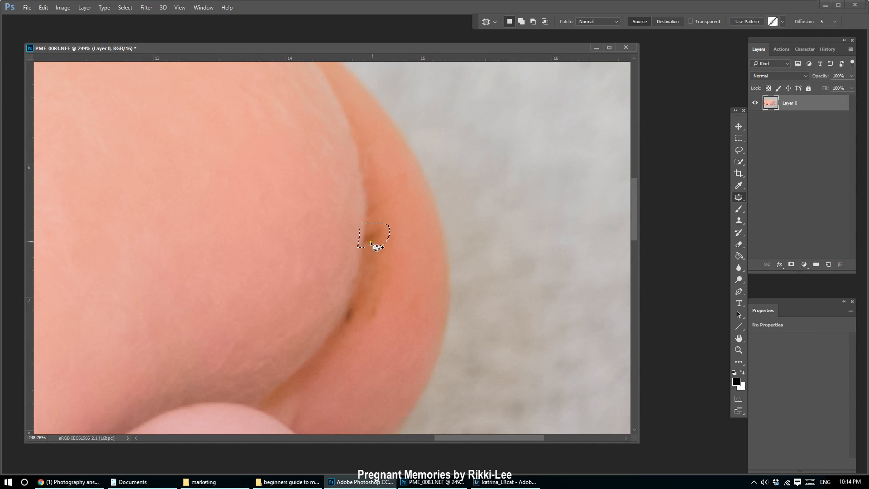
{"action": "left_click_drag", "start_coordinate": [371, 256], "coordinate": [369, 266]}
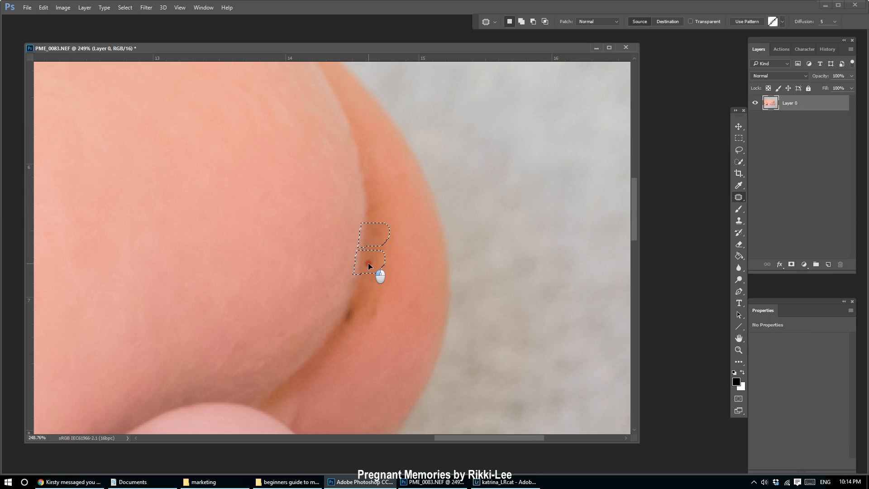
{"action": "left_click_drag", "start_coordinate": [369, 266], "coordinate": [368, 267]}
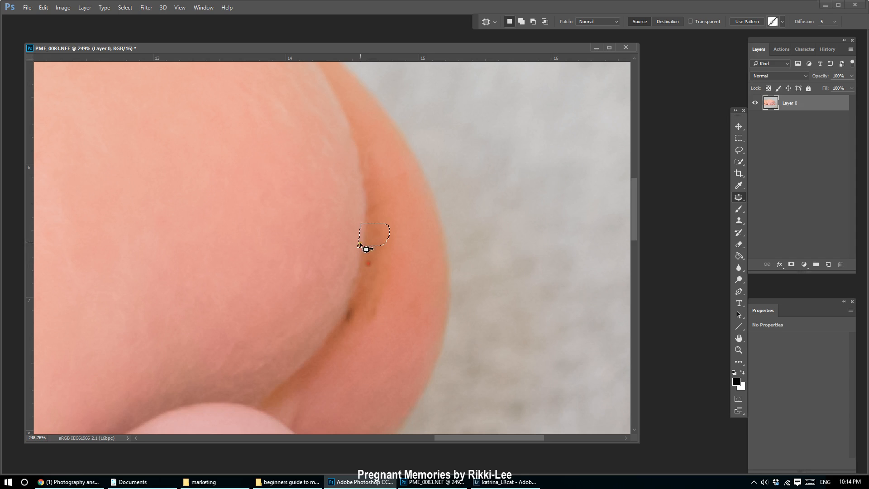
- Patch the lower dark mark in the skin crease with adjacent clean skin
{"action": "mouse_move", "coordinate": [350, 301]}
{"action": "left_mouse_down"}
{"action": "mouse_move", "coordinate": [353, 324]}
{"action": "mouse_move", "coordinate": [338, 319]}
{"action": "mouse_move", "coordinate": [360, 293]}
{"action": "left_mouse_up"}
{"action": "left_click", "coordinate": [372, 284]}
{"action": "scroll", "coordinate": [423, 296], "scroll_direction": "down", "scroll_amount": 4}
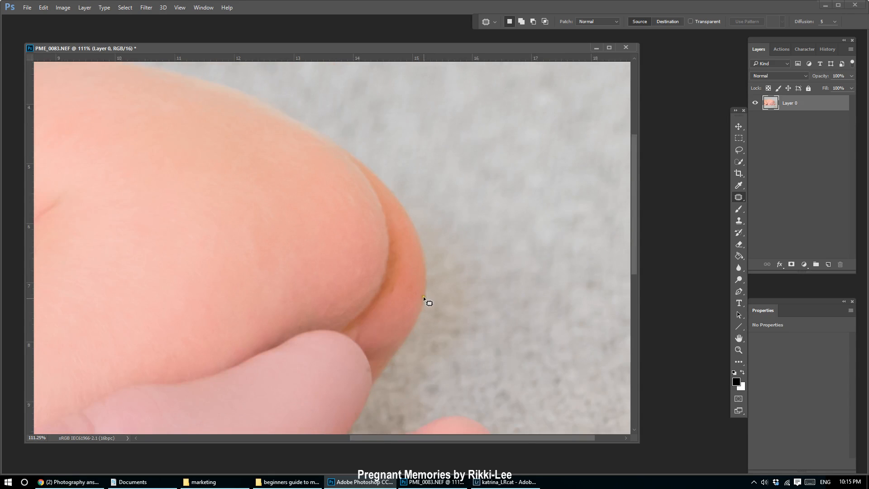
{"action": "scroll", "coordinate": [414, 286], "scroll_direction": "up", "scroll_amount": 4}
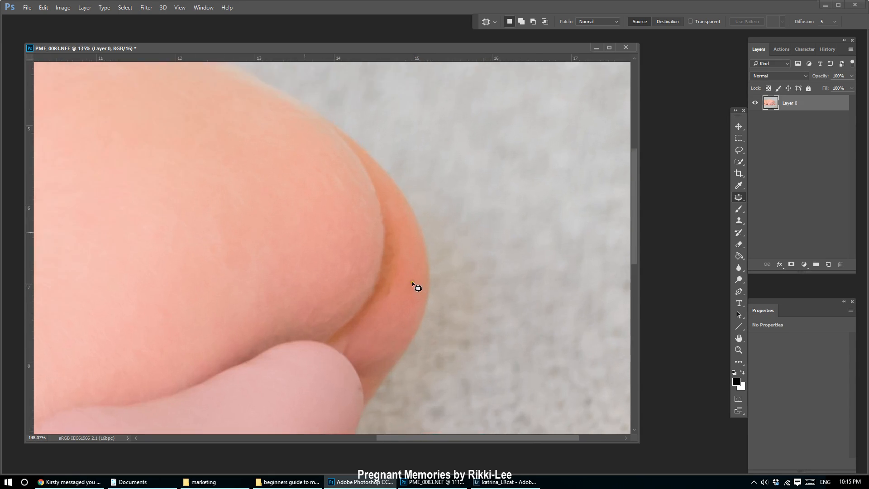
- Patch the remaining discoloured spots along the middle of the crease with cleaner neighbouring skin
{"action": "mouse_move", "coordinate": [378, 284]}
{"action": "left_mouse_down"}
{"action": "mouse_move", "coordinate": [358, 303]}
{"action": "mouse_move", "coordinate": [357, 326]}
{"action": "mouse_move", "coordinate": [383, 314]}
{"action": "left_mouse_up"}
{"action": "mouse_move", "coordinate": [392, 260]}
{"action": "left_mouse_down"}
{"action": "mouse_move", "coordinate": [370, 283]}
{"action": "mouse_move", "coordinate": [393, 253]}
{"action": "left_mouse_up"}
{"action": "mouse_move", "coordinate": [384, 214]}
{"action": "left_mouse_down"}
{"action": "mouse_move", "coordinate": [366, 257]}
{"action": "mouse_move", "coordinate": [393, 247]}
{"action": "mouse_move", "coordinate": [411, 256]}
{"action": "left_mouse_up"}
{"action": "left_click", "coordinate": [407, 222]}
{"action": "mouse_move", "coordinate": [383, 196]}
{"action": "left_mouse_down"}
{"action": "mouse_move", "coordinate": [372, 199]}
{"action": "mouse_move", "coordinate": [385, 227]}
{"action": "mouse_move", "coordinate": [390, 222]}
{"action": "left_mouse_up"}
{"action": "left_click", "coordinate": [395, 234]}
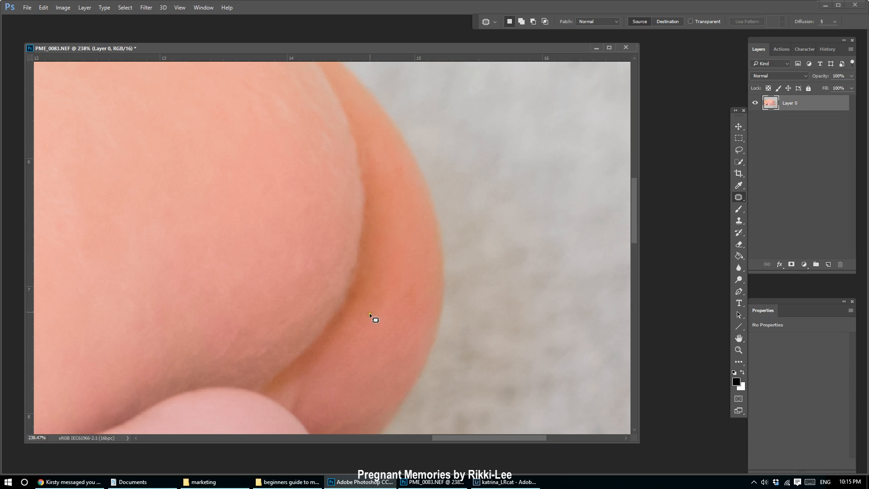
- Patch the small leftover blemishes along the lower crease and the skin beside its outer edge
{"action": "mouse_move", "coordinate": [353, 300]}
{"action": "left_mouse_down"}
{"action": "mouse_move", "coordinate": [344, 319]}
{"action": "mouse_move", "coordinate": [362, 307]}
{"action": "left_mouse_up"}
{"action": "left_click_drag", "start_coordinate": [357, 317], "coordinate": [382, 312]}
{"action": "left_click", "coordinate": [386, 293]}
{"action": "mouse_move", "coordinate": [367, 137]}
{"action": "left_mouse_down"}
{"action": "mouse_move", "coordinate": [374, 157]}
{"action": "mouse_move", "coordinate": [390, 143]}
{"action": "mouse_move", "coordinate": [382, 147]}
{"action": "mouse_move", "coordinate": [405, 219]}
{"action": "mouse_move", "coordinate": [390, 158]}
{"action": "mouse_move", "coordinate": [380, 186]}
{"action": "mouse_move", "coordinate": [410, 193]}
{"action": "mouse_move", "coordinate": [409, 160]}
{"action": "mouse_move", "coordinate": [407, 226]}
{"action": "left_mouse_up"}
{"action": "left_click", "coordinate": [405, 219]}
{"action": "left_click", "coordinate": [412, 230]}
{"action": "mouse_move", "coordinate": [411, 282]}
{"action": "left_mouse_down"}
{"action": "mouse_move", "coordinate": [411, 304]}
{"action": "mouse_move", "coordinate": [413, 284]}
{"action": "left_mouse_up"}
{"action": "mouse_move", "coordinate": [416, 296]}
{"action": "left_mouse_down"}
{"action": "mouse_move", "coordinate": [433, 313]}
{"action": "mouse_move", "coordinate": [424, 279]}
{"action": "left_mouse_up"}
{"action": "left_click", "coordinate": [423, 248]}
{"action": "scroll", "coordinate": [412, 260], "scroll_direction": "down", "scroll_amount": 5}
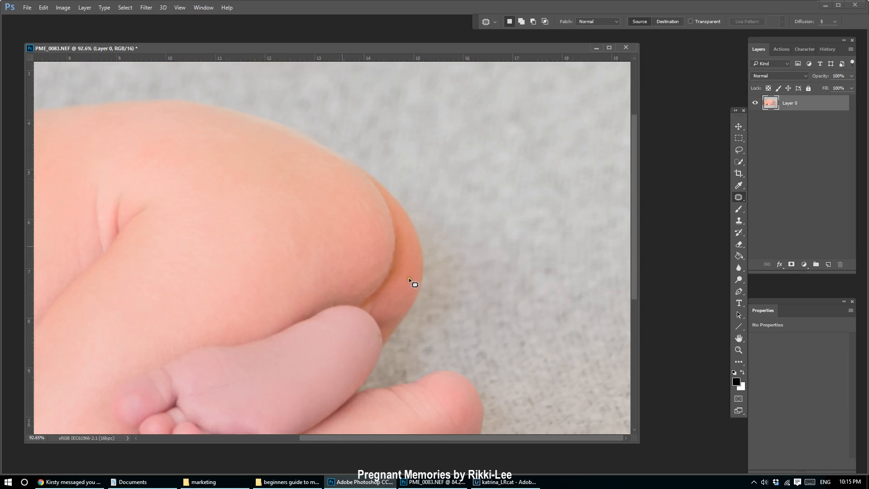
- Add a Selective Color adjustment layer above Layer 0 and target the Reds
{"action": "scroll", "coordinate": [409, 278], "scroll_direction": "up", "scroll_amount": 2}
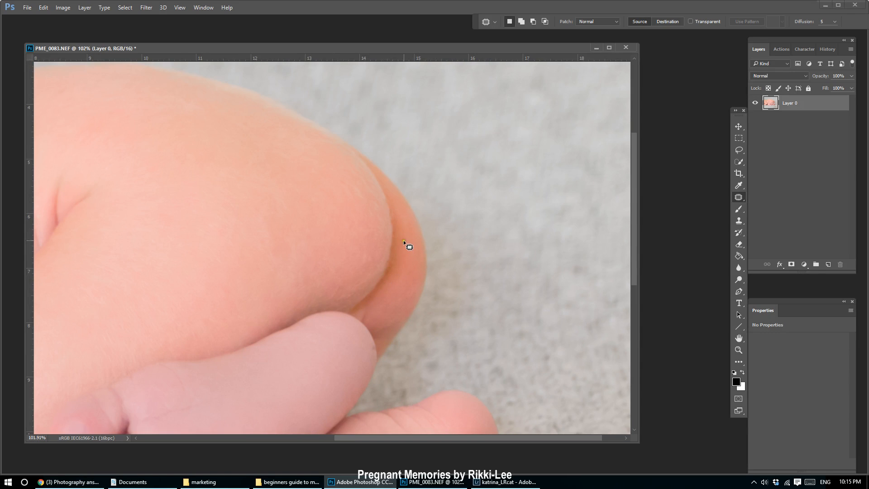
{"action": "scroll", "coordinate": [403, 240], "scroll_direction": "up", "scroll_amount": 1}
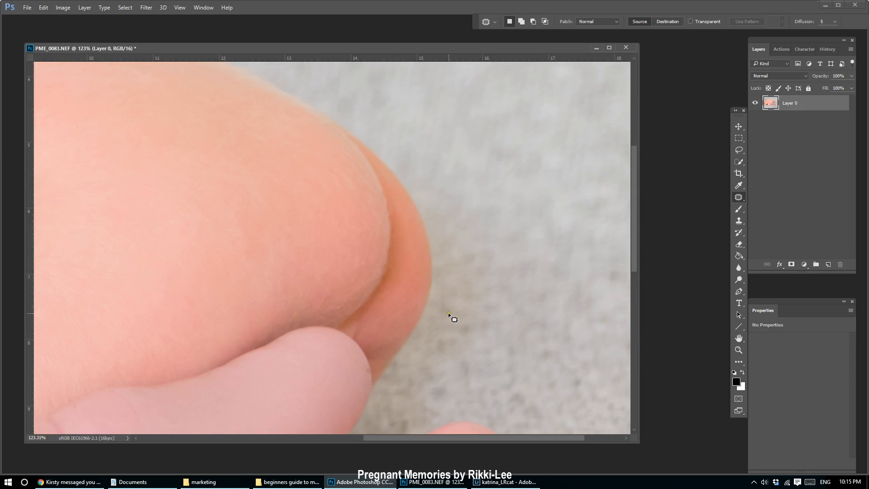
{"action": "scroll", "coordinate": [417, 229], "scroll_direction": "up", "scroll_amount": 1}
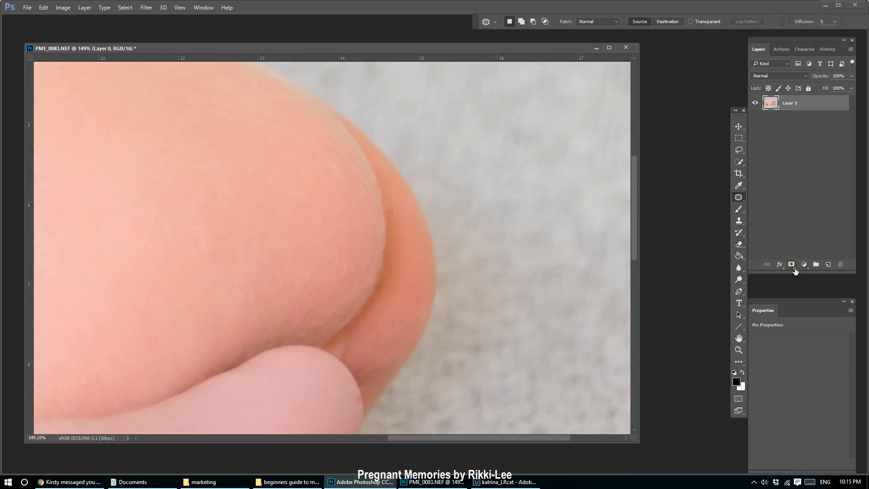
{"action": "left_click", "coordinate": [804, 264]}
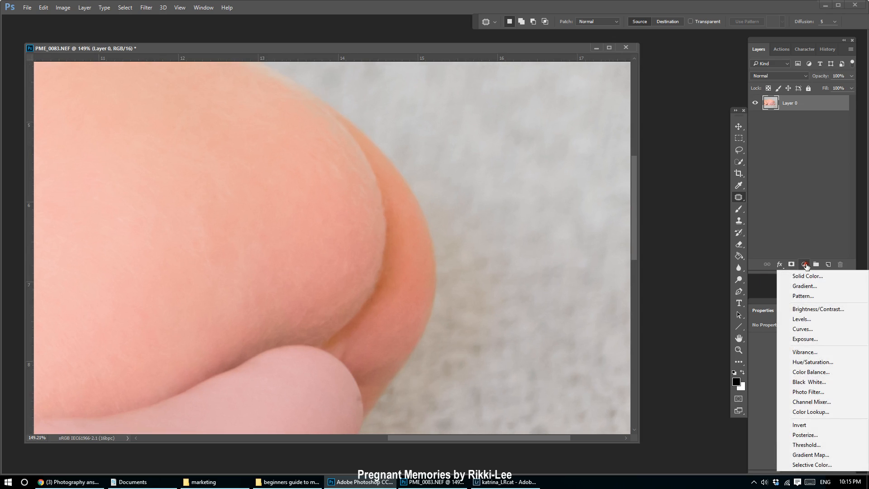
{"action": "left_click", "coordinate": [821, 465]}
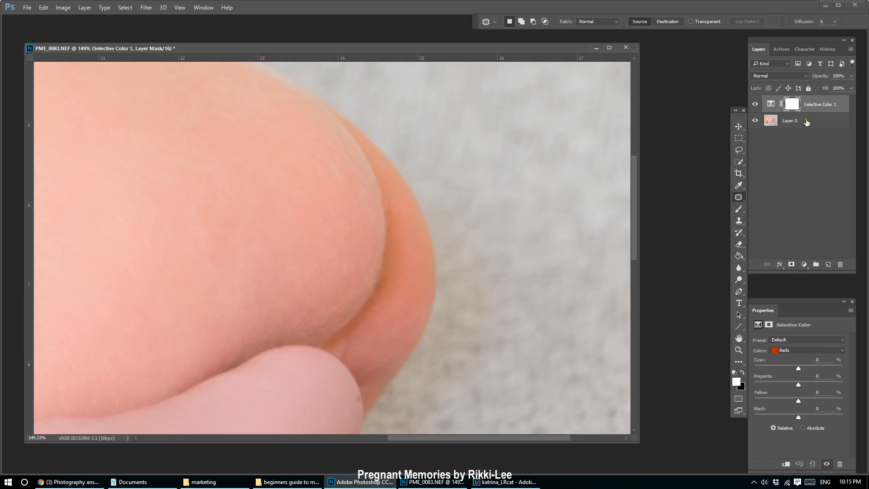
{"action": "left_click", "coordinate": [804, 265]}
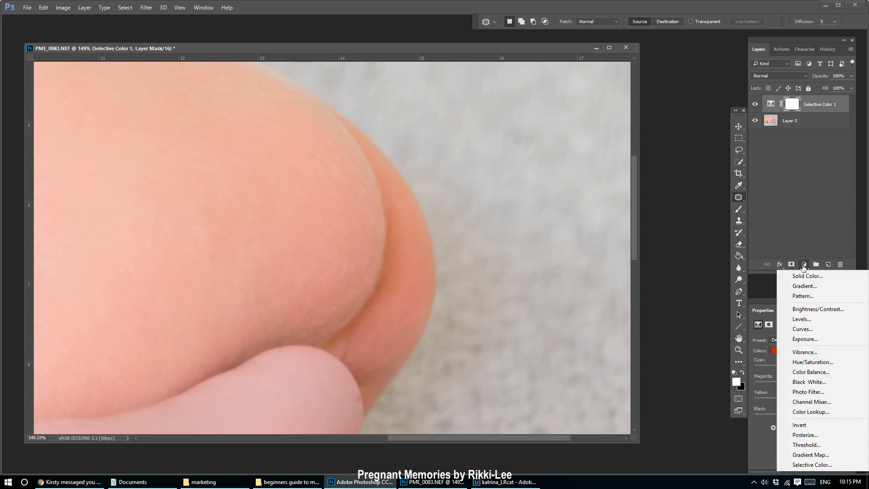
{"action": "left_click", "coordinate": [811, 465]}
{"action": "left_click", "coordinate": [807, 350]}
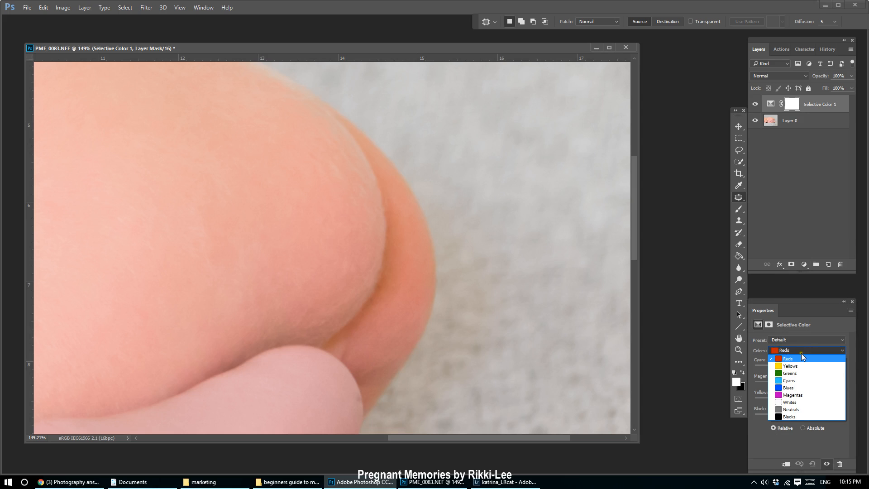
{"action": "left_click", "coordinate": [809, 360]}
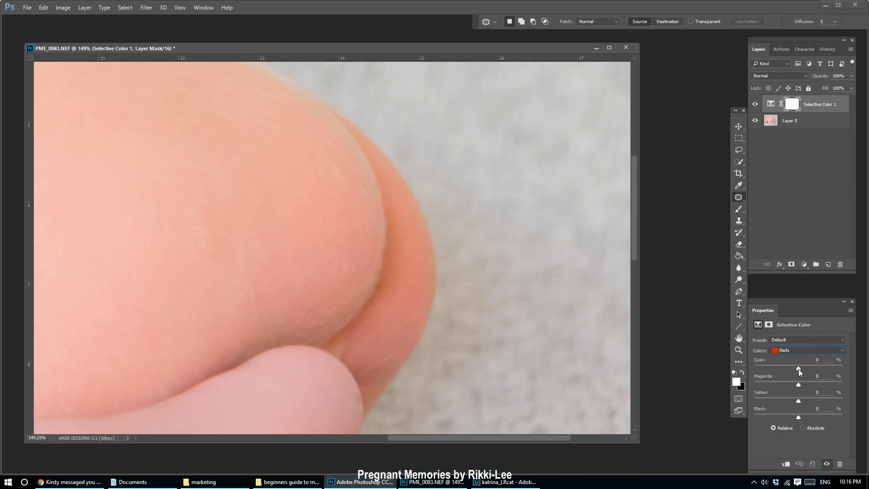
- Set the Reds to Cyan -31%, Black -33% and Yellow -20% in the Selective Color adjustment
{"action": "mouse_move", "coordinate": [799, 368]}
{"action": "left_mouse_down"}
{"action": "mouse_move", "coordinate": [822, 367]}
{"action": "mouse_move", "coordinate": [755, 368]}
{"action": "mouse_move", "coordinate": [826, 362]}
{"action": "mouse_move", "coordinate": [756, 378]}
{"action": "mouse_move", "coordinate": [866, 362]}
{"action": "mouse_move", "coordinate": [784, 368]}
{"action": "left_mouse_up"}
{"action": "left_click_drag", "start_coordinate": [798, 416], "coordinate": [784, 416]}
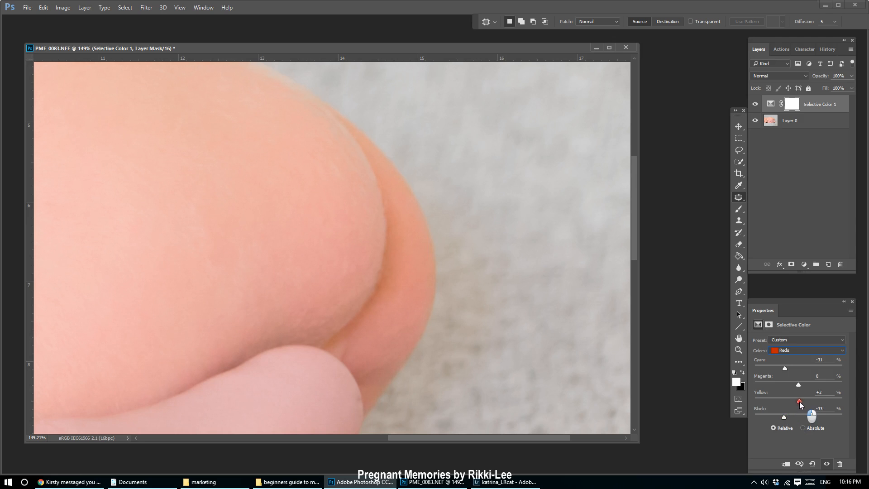
{"action": "mouse_move", "coordinate": [799, 400]}
{"action": "left_mouse_down"}
{"action": "mouse_move", "coordinate": [788, 402]}
{"action": "mouse_move", "coordinate": [812, 400]}
{"action": "mouse_move", "coordinate": [794, 400]}
{"action": "left_mouse_up"}
- Invert the Selective Color layer's mask to black to hide the adjustment
{"action": "left_click", "coordinate": [738, 126]}
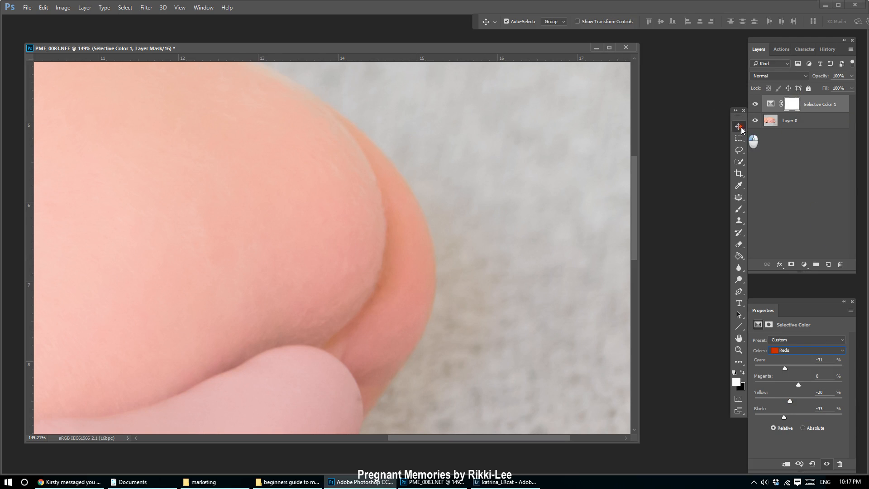
{"action": "left_click", "coordinate": [792, 106]}
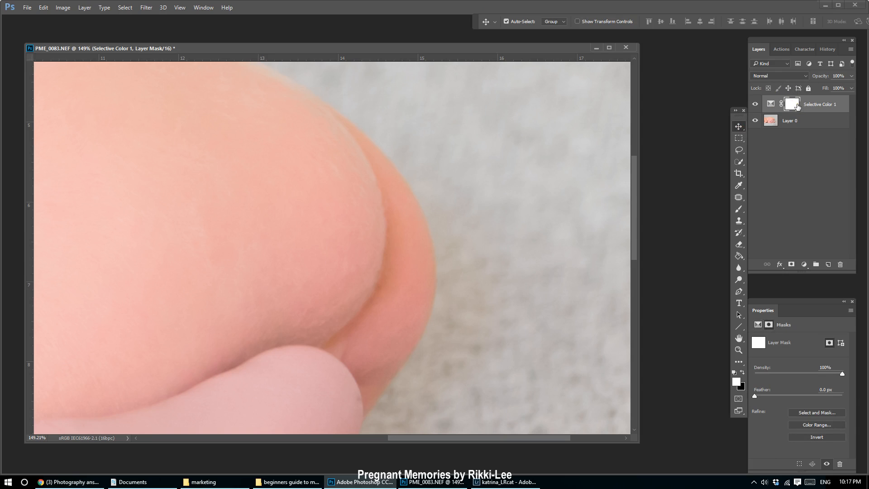
{"action": "key", "text": "ctrl+i"}
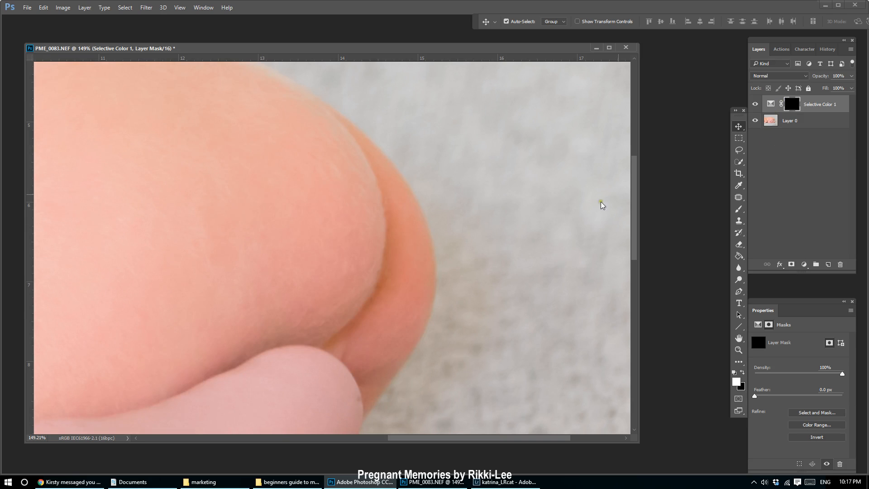
- Paint white on the Selective Color mask along the orange skin crease with the Brush tool
{"action": "left_click", "coordinate": [739, 210]}
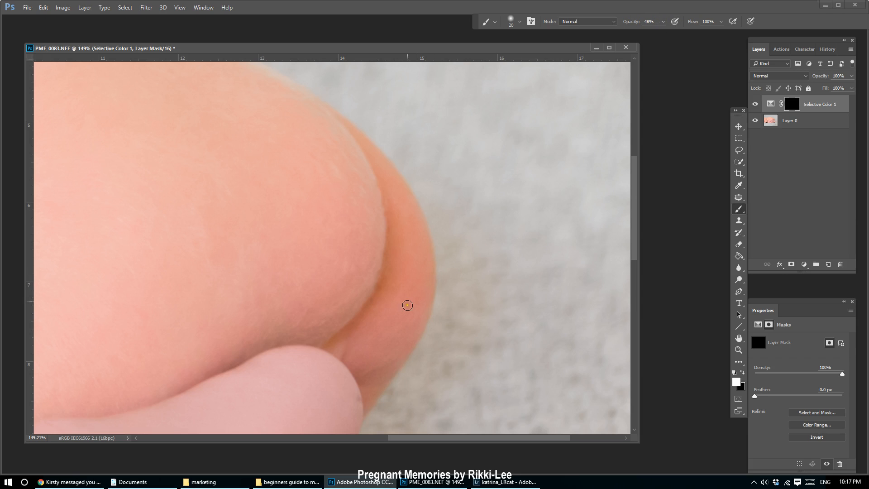
{"action": "scroll", "coordinate": [385, 249], "scroll_direction": "up", "scroll_amount": 3}
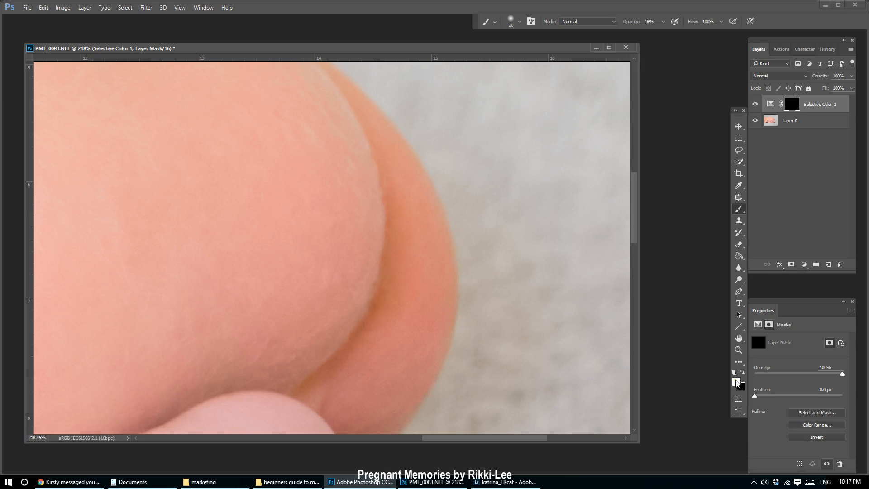
{"action": "mouse_move", "coordinate": [392, 212]}
{"action": "left_mouse_down"}
{"action": "mouse_move", "coordinate": [379, 296]}
{"action": "mouse_move", "coordinate": [352, 344]}
{"action": "mouse_move", "coordinate": [302, 390]}
{"action": "mouse_move", "coordinate": [322, 368]}
{"action": "left_mouse_up"}
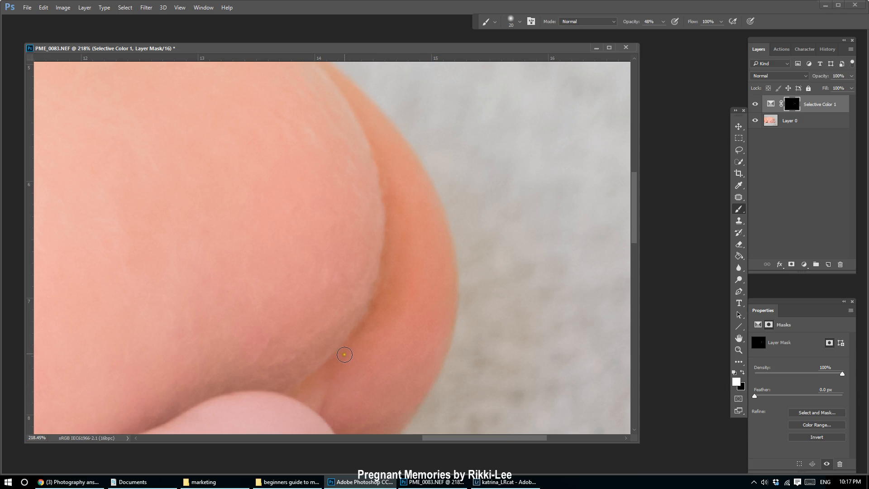
{"action": "mouse_move", "coordinate": [353, 338]}
{"action": "left_mouse_down"}
{"action": "mouse_move", "coordinate": [382, 294]}
{"action": "mouse_move", "coordinate": [392, 311]}
{"action": "mouse_move", "coordinate": [403, 229]}
{"action": "mouse_move", "coordinate": [389, 190]}
{"action": "mouse_move", "coordinate": [385, 296]}
{"action": "mouse_move", "coordinate": [387, 207]}
{"action": "mouse_move", "coordinate": [374, 143]}
{"action": "left_mouse_up"}
{"action": "mouse_move", "coordinate": [373, 138]}
{"action": "left_mouse_down"}
{"action": "mouse_move", "coordinate": [387, 185]}
{"action": "mouse_move", "coordinate": [376, 307]}
{"action": "mouse_move", "coordinate": [390, 289]}
{"action": "mouse_move", "coordinate": [388, 267]}
{"action": "left_mouse_up"}
- Compare the photo with the Selective Color layer hidden and shown
{"action": "scroll", "coordinate": [408, 271], "scroll_direction": "down", "scroll_amount": 6}
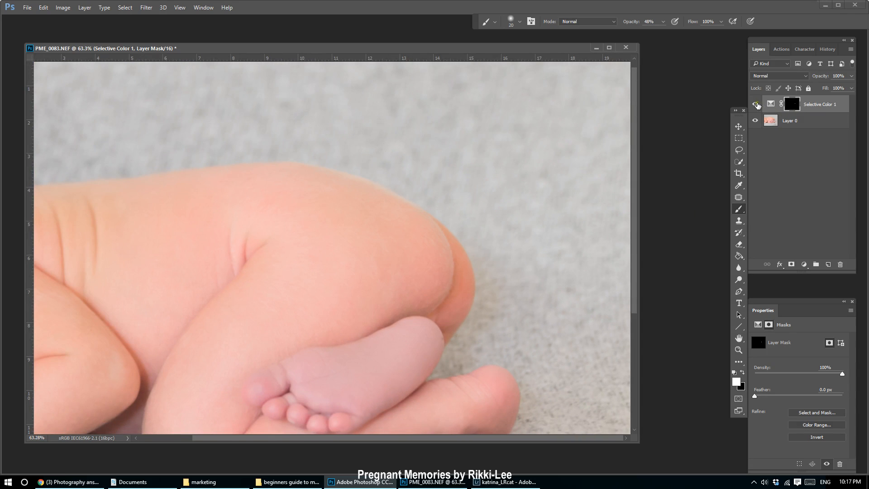
{"action": "left_click", "coordinate": [755, 104]}
{"action": "left_click", "coordinate": [755, 105]}
{"action": "scroll", "coordinate": [601, 281], "scroll_direction": "down", "scroll_amount": 2}
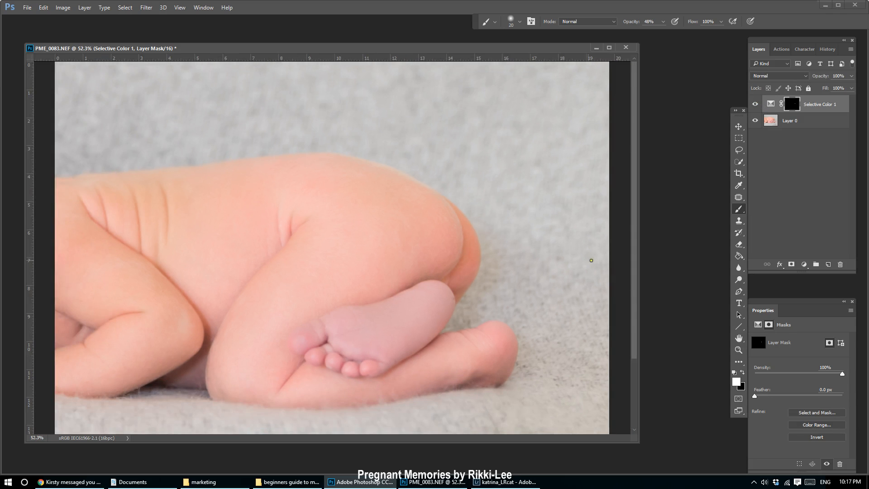
- Brush another white pass on the mask down the crease to strengthen the colour correction
{"action": "scroll", "coordinate": [592, 257], "scroll_direction": "up", "scroll_amount": 6}
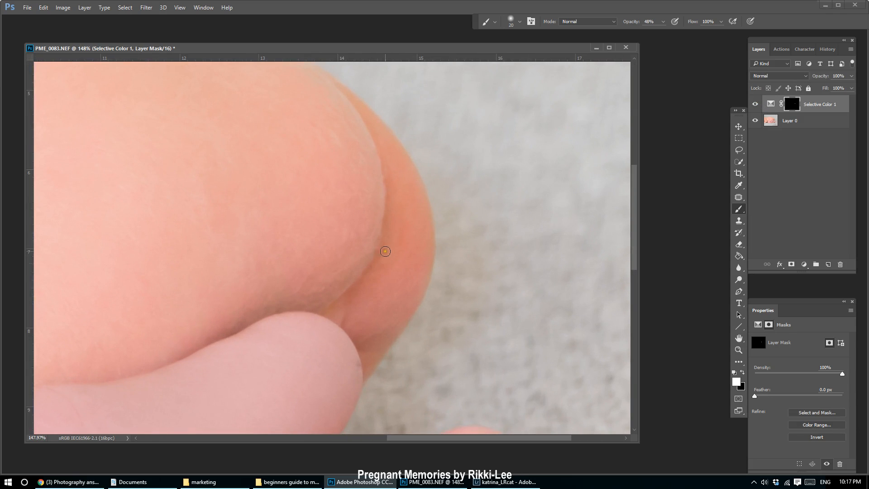
{"action": "scroll", "coordinate": [394, 265], "scroll_direction": "up", "scroll_amount": 1}
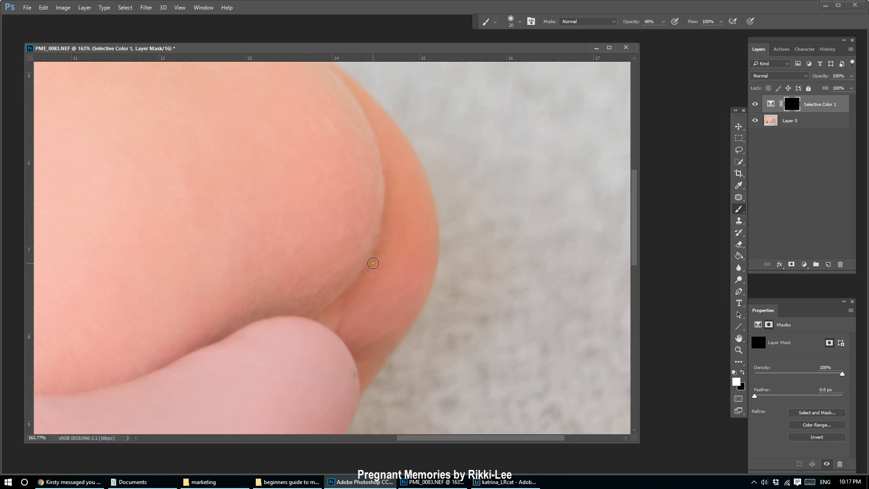
{"action": "mouse_move", "coordinate": [390, 178]}
{"action": "left_mouse_down"}
{"action": "mouse_move", "coordinate": [383, 237]}
{"action": "mouse_move", "coordinate": [366, 274]}
{"action": "mouse_move", "coordinate": [323, 318]}
{"action": "left_mouse_up"}
- Try lower Black and Cyan amounts for the Reds in the Selective Color adjustment and undo them
{"action": "left_click", "coordinate": [770, 105]}
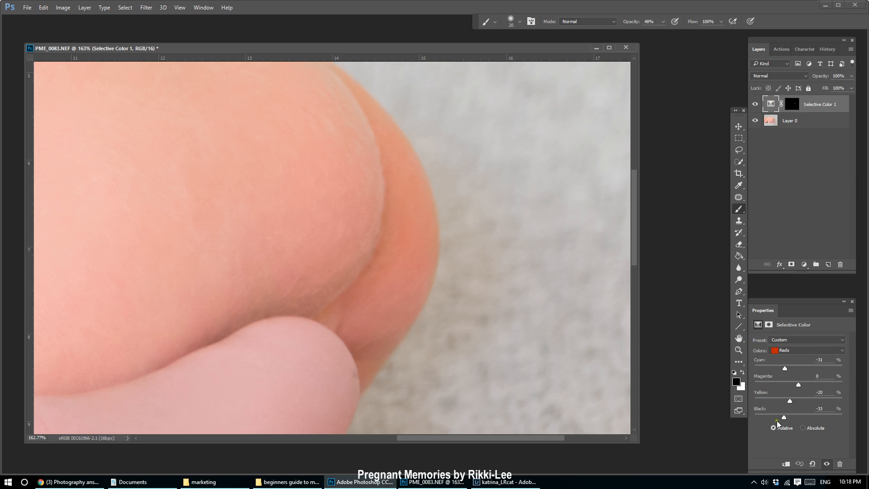
{"action": "mouse_move", "coordinate": [783, 417]}
{"action": "left_mouse_down"}
{"action": "mouse_move", "coordinate": [756, 414]}
{"action": "mouse_move", "coordinate": [775, 414]}
{"action": "left_mouse_up"}
{"action": "key", "text": "ctrl+z"}
{"action": "mouse_move", "coordinate": [790, 400]}
{"action": "left_mouse_down"}
{"action": "mouse_move", "coordinate": [779, 400]}
{"action": "mouse_move", "coordinate": [789, 401]}
{"action": "left_mouse_up"}
{"action": "left_click_drag", "start_coordinate": [785, 369], "coordinate": [756, 370]}
{"action": "scroll", "coordinate": [402, 283], "scroll_direction": "down", "scroll_amount": 7}
{"action": "key", "text": "ctrl+z"}
{"action": "scroll", "coordinate": [517, 264], "scroll_direction": "up", "scroll_amount": 4}
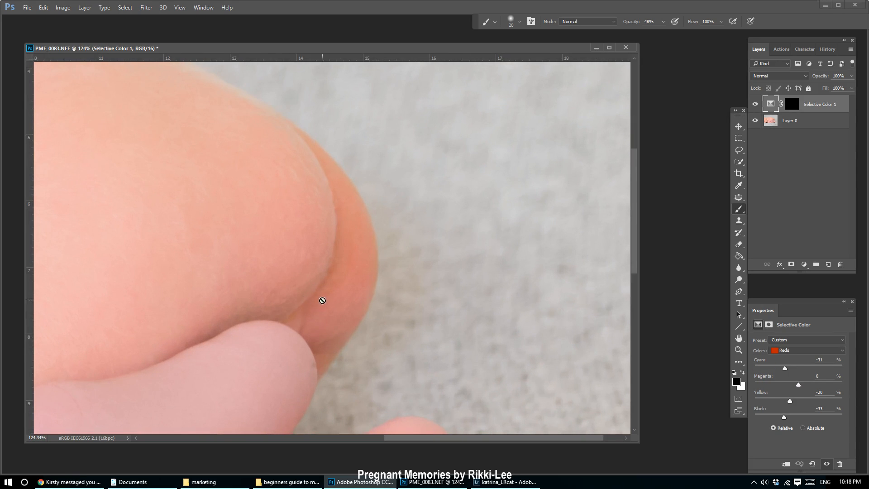
{"action": "scroll", "coordinate": [353, 262], "scroll_direction": "down", "scroll_amount": 3}
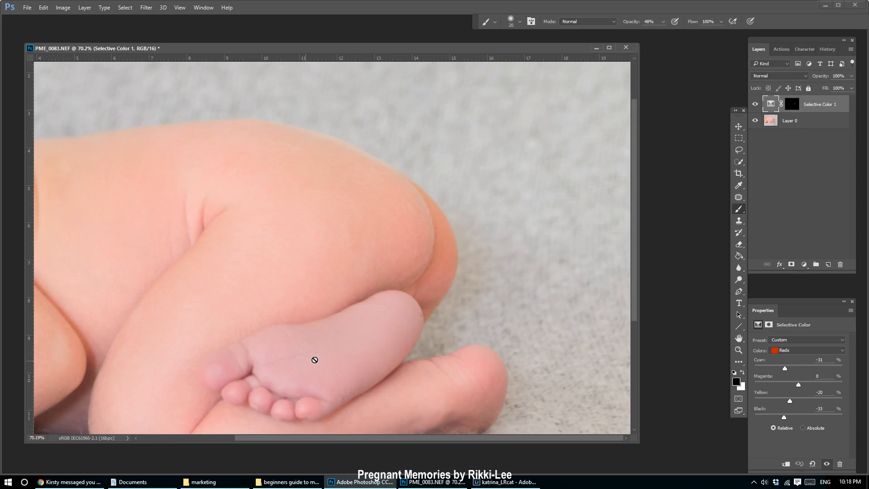
{"action": "scroll", "coordinate": [471, 265], "scroll_direction": "up", "scroll_amount": 1}
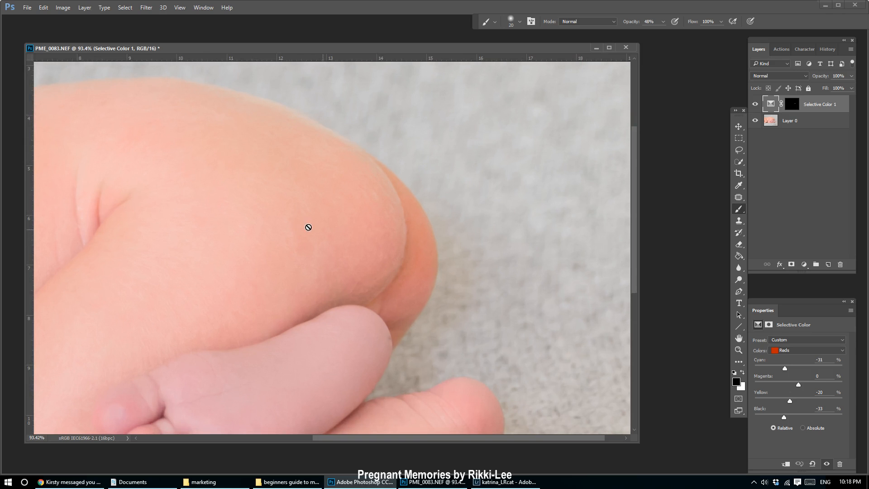
{"action": "scroll", "coordinate": [467, 255], "scroll_direction": "down", "scroll_amount": 2}
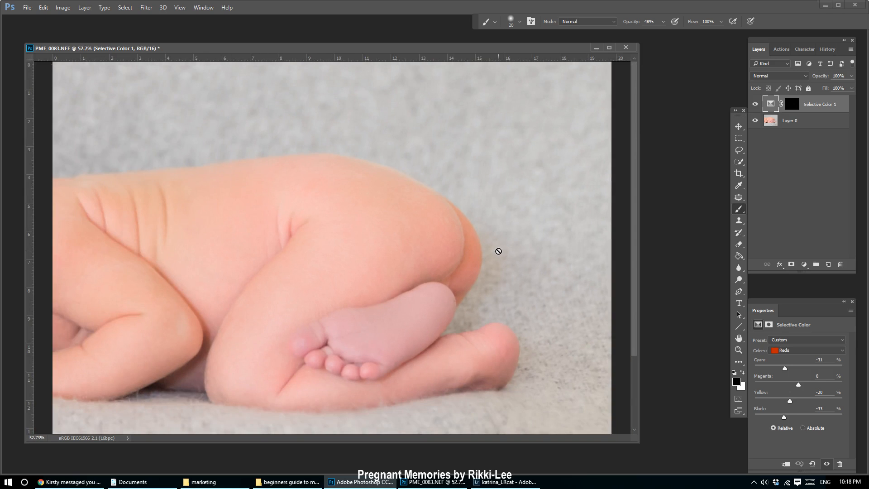
{"action": "scroll", "coordinate": [498, 251], "scroll_direction": "down", "scroll_amount": 1}
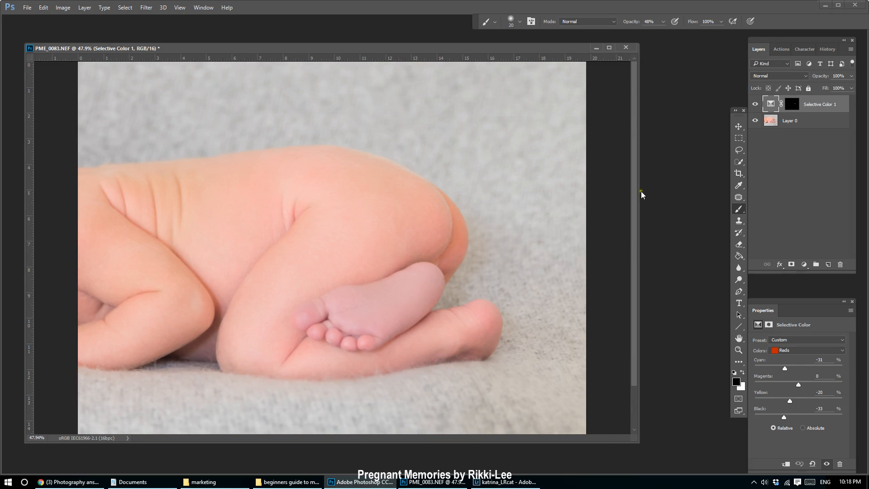
- Stamp all visible layers into a new merged layer above the Selective Color adjustment
{"action": "left_click", "coordinate": [802, 121]}
{"action": "scroll", "coordinate": [485, 204], "scroll_direction": "up", "scroll_amount": 5}
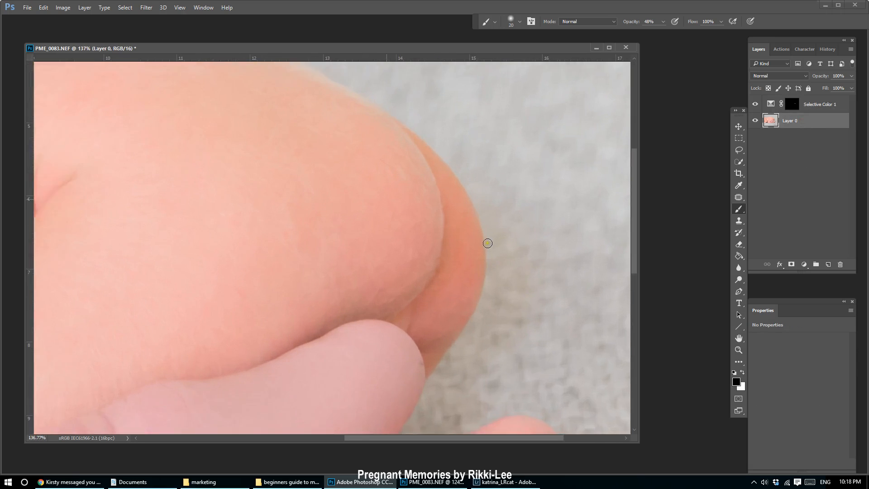
{"action": "left_click", "coordinate": [818, 103]}
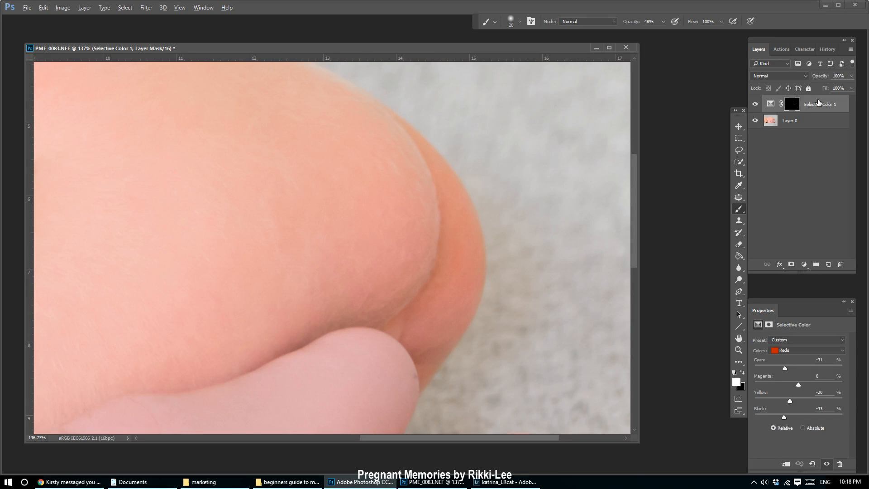
{"action": "key", "text": "ctrl+shift+alt+e"}
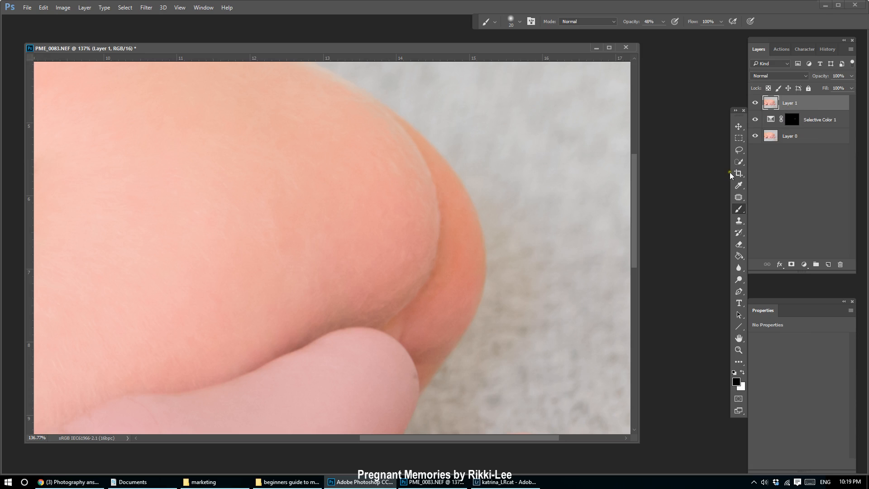
- Lasso a teardrop-shaped area of uneven orange skin beside the buttock crease on the stamped layer
{"action": "scroll", "coordinate": [474, 237], "scroll_direction": "up", "scroll_amount": 1}
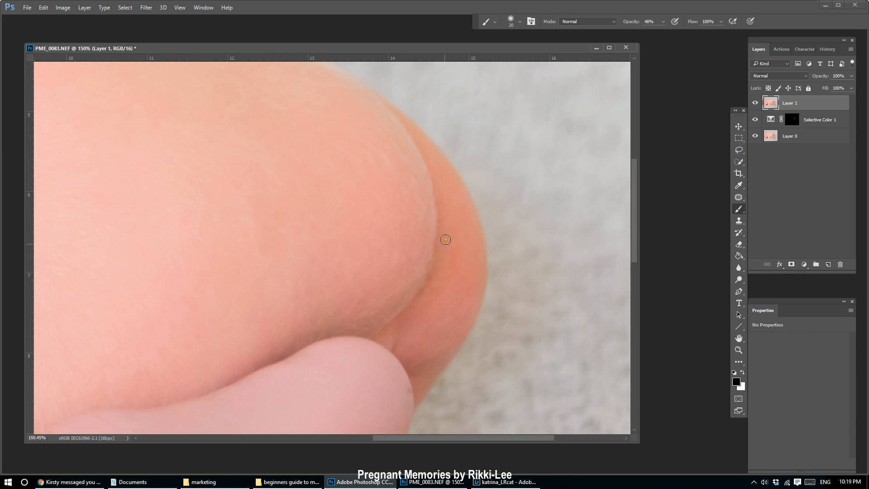
{"action": "left_click", "coordinate": [738, 149]}
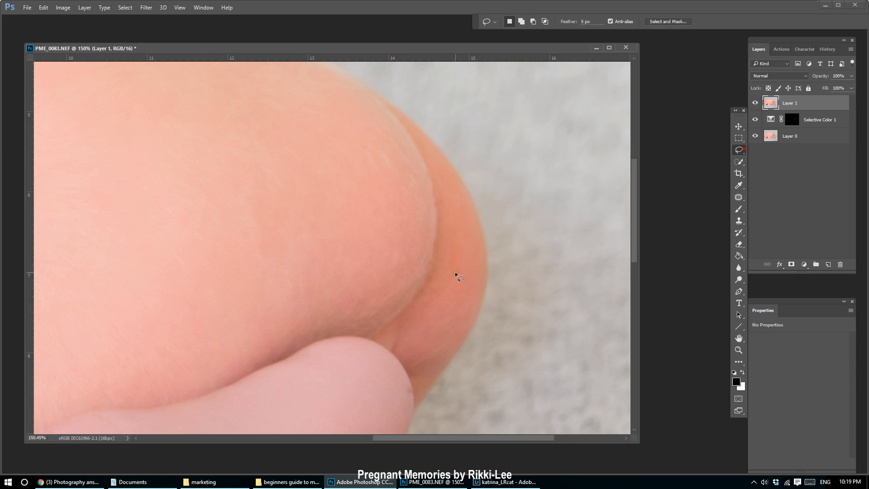
{"action": "scroll", "coordinate": [458, 264], "scroll_direction": "up", "scroll_amount": 1}
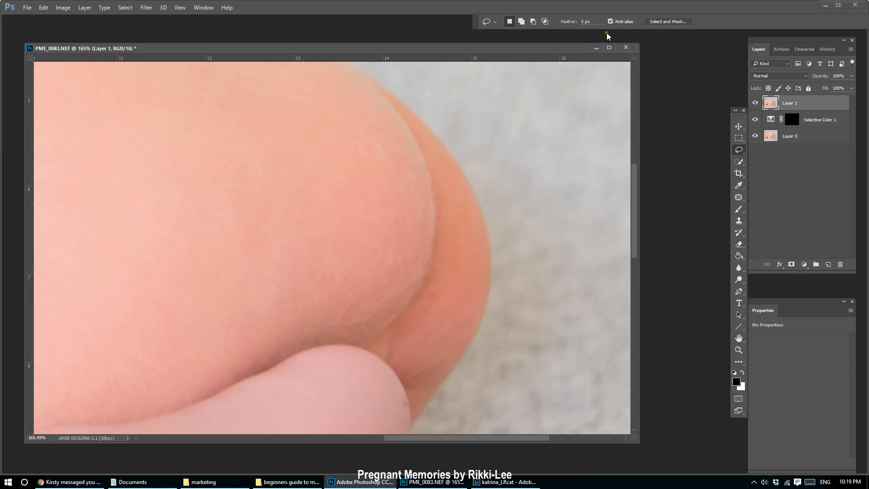
{"action": "left_click_drag", "start_coordinate": [448, 189], "coordinate": [439, 227]}
- Apply a Gaussian Blur with a small radius to the selected skin area and deselect it
{"action": "left_click", "coordinate": [147, 8]}
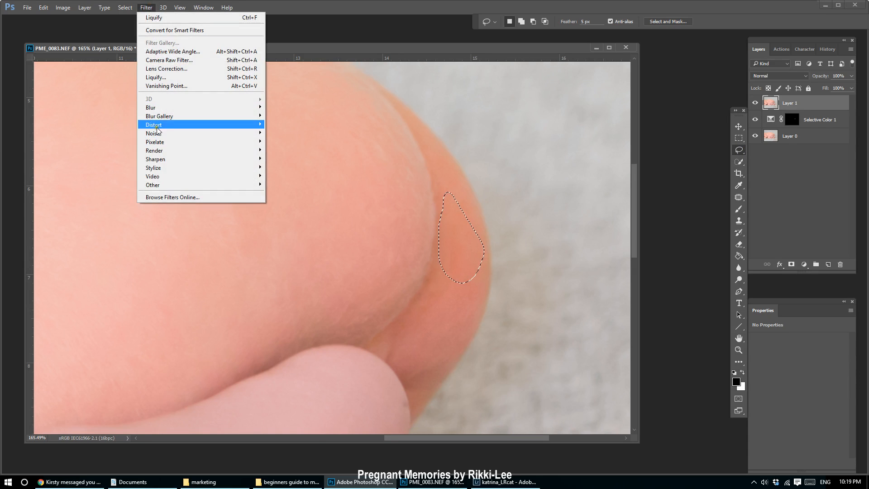
{"action": "mouse_move", "coordinate": [163, 108]}
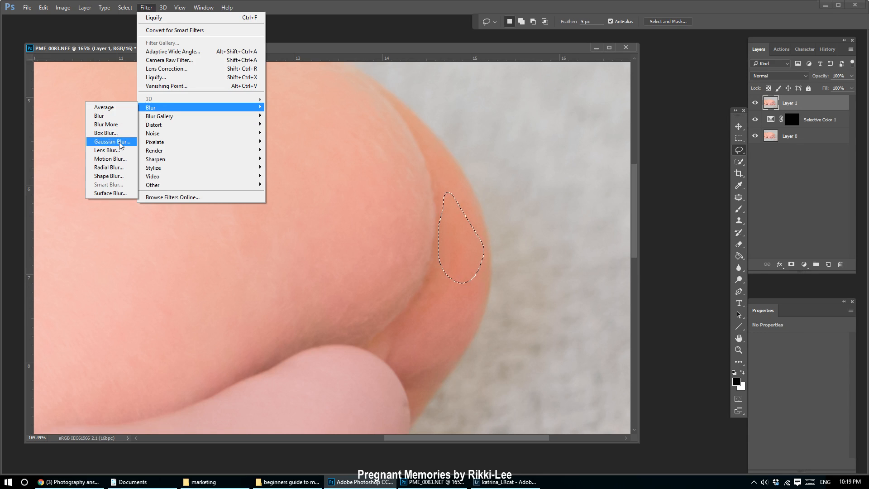
{"action": "left_click", "coordinate": [113, 142]}
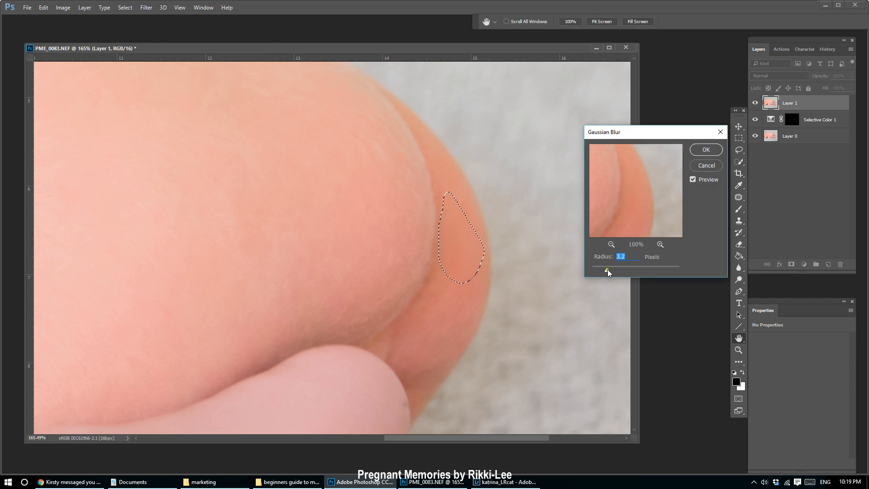
{"action": "left_click_drag", "start_coordinate": [607, 270], "coordinate": [610, 270]}
{"action": "left_click", "coordinate": [597, 270]}
{"action": "left_click_drag", "start_coordinate": [602, 270], "coordinate": [608, 271]}
{"action": "left_click", "coordinate": [706, 150]}
{"action": "key", "text": "ctrl+d"}
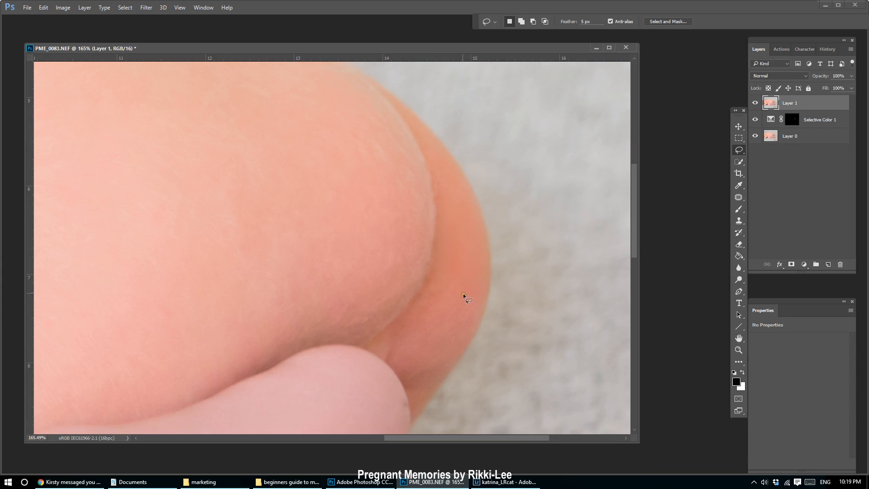
- Lasso patches on the lower part of the skin beside the crease and repeat the Gaussian Blur on them
{"action": "mouse_move", "coordinate": [447, 272]}
{"action": "left_mouse_down"}
{"action": "mouse_move", "coordinate": [416, 303]}
{"action": "mouse_move", "coordinate": [413, 322]}
{"action": "mouse_move", "coordinate": [427, 336]}
{"action": "mouse_move", "coordinate": [469, 308]}
{"action": "mouse_move", "coordinate": [477, 283]}
{"action": "left_mouse_up"}
{"action": "left_click", "coordinate": [455, 348]}
{"action": "scroll", "coordinate": [451, 358], "scroll_direction": "down", "scroll_amount": 5}
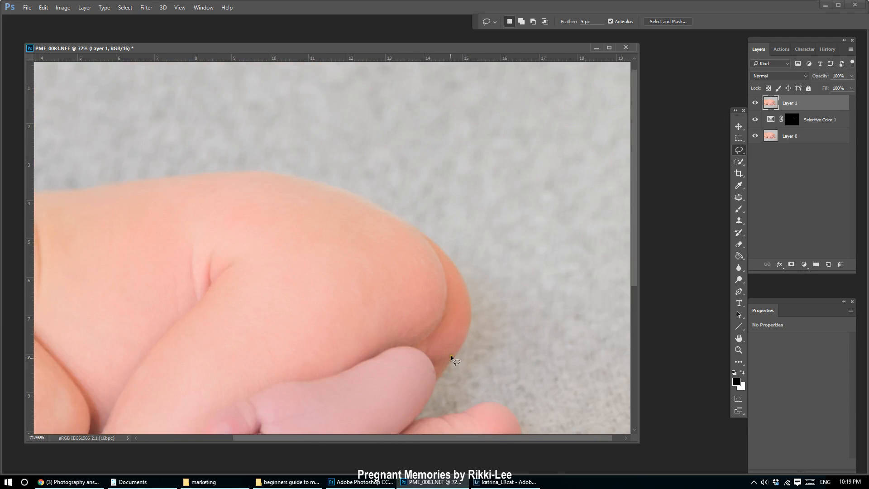
{"action": "scroll", "coordinate": [448, 362], "scroll_direction": "up", "scroll_amount": 3}
{"action": "mouse_move", "coordinate": [447, 295]}
{"action": "left_mouse_down"}
{"action": "mouse_move", "coordinate": [439, 320]}
{"action": "mouse_move", "coordinate": [460, 314]}
{"action": "mouse_move", "coordinate": [460, 293]}
{"action": "mouse_move", "coordinate": [427, 345]}
{"action": "mouse_move", "coordinate": [421, 373]}
{"action": "mouse_move", "coordinate": [432, 381]}
{"action": "mouse_move", "coordinate": [452, 312]}
{"action": "left_mouse_up"}
{"action": "left_click", "coordinate": [449, 312]}
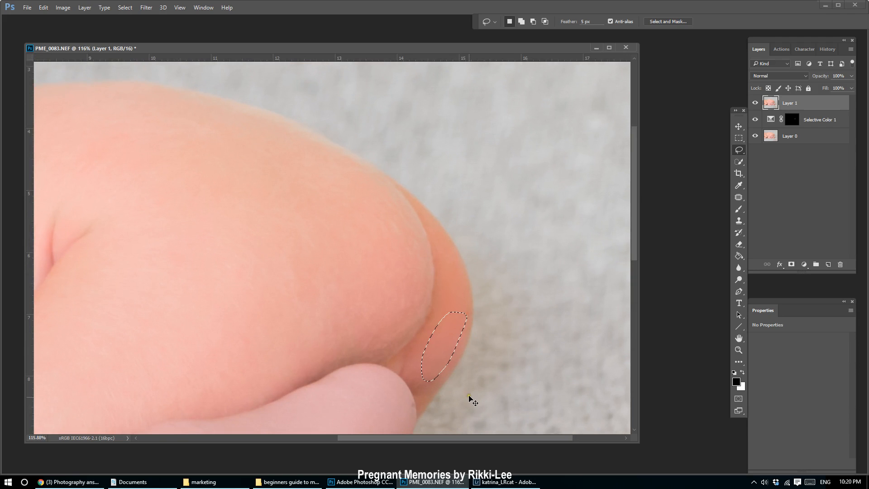
- Lasso a narrow patch on the upper part of the orange skin beside the crease and blur it the same way
{"action": "scroll", "coordinate": [470, 401], "scroll_direction": "down", "scroll_amount": 3}
{"action": "scroll", "coordinate": [463, 180], "scroll_direction": "up", "scroll_amount": 1}
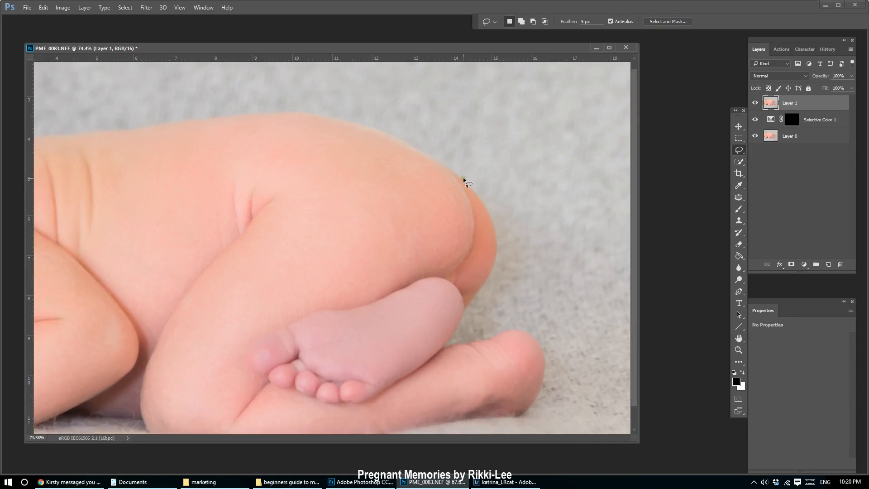
{"action": "scroll", "coordinate": [463, 180], "scroll_direction": "up", "scroll_amount": 3}
{"action": "mouse_move", "coordinate": [478, 212]}
{"action": "left_mouse_down"}
{"action": "mouse_move", "coordinate": [496, 271]}
{"action": "mouse_move", "coordinate": [498, 259]}
{"action": "left_mouse_up"}
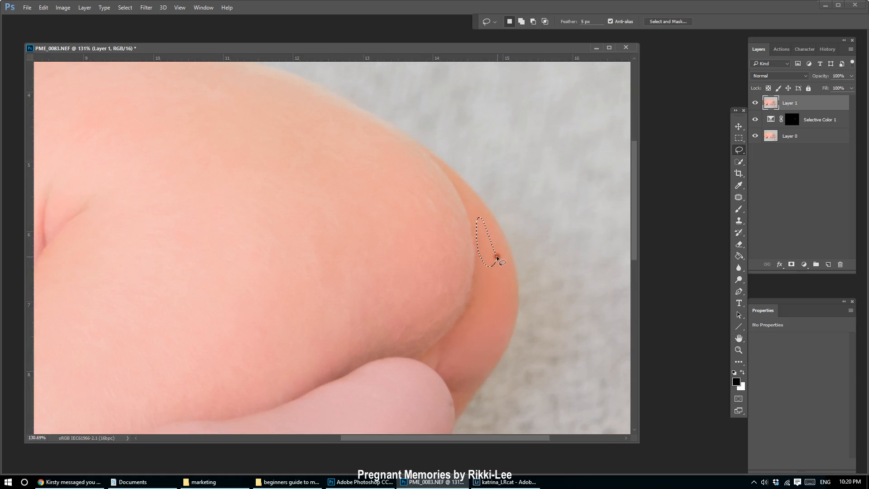
- Compare the retouched photo with Layer 1 hidden and with its Crop history state, returning to the latest Deselect state
{"action": "scroll", "coordinate": [527, 303], "scroll_direction": "down", "scroll_amount": 6}
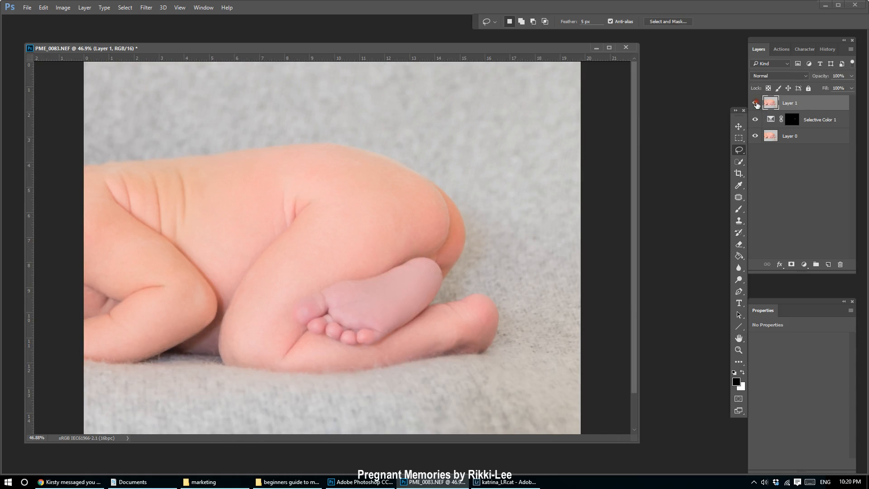
{"action": "left_click", "coordinate": [756, 107]}
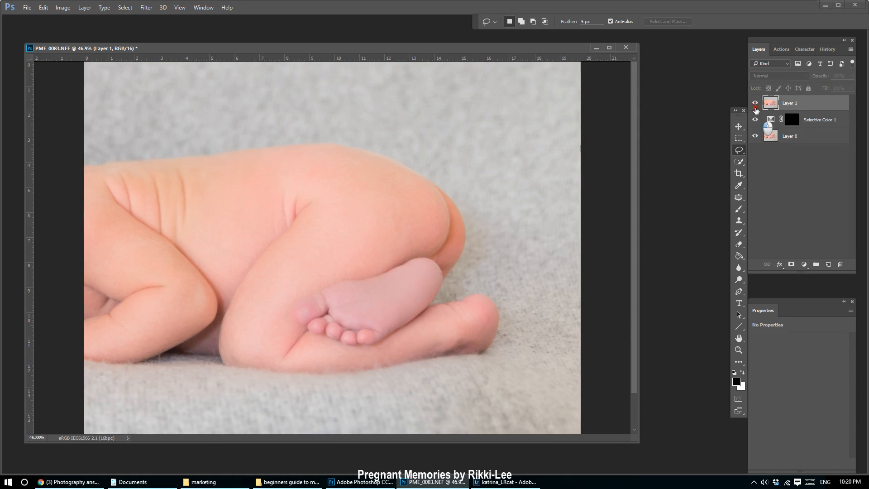
{"action": "left_click", "coordinate": [827, 49]}
{"action": "scroll", "coordinate": [803, 204], "scroll_direction": "up", "scroll_amount": 3}
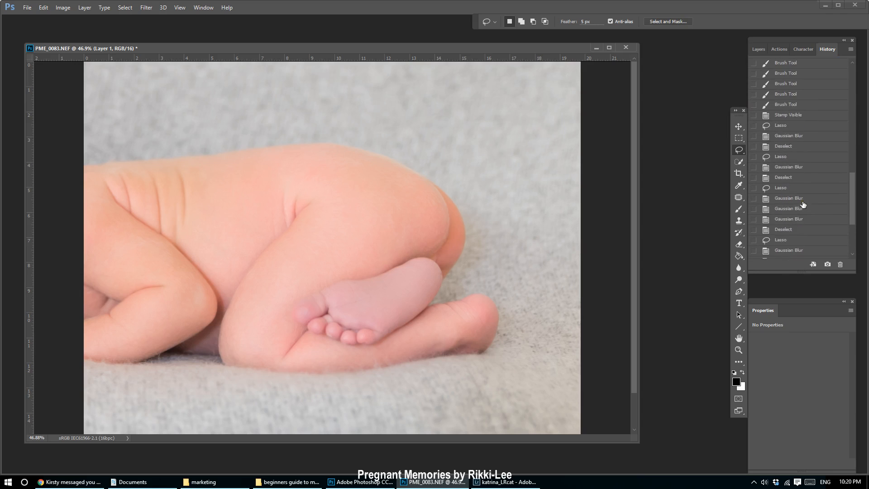
{"action": "scroll", "coordinate": [803, 204], "scroll_direction": "up", "scroll_amount": 5}
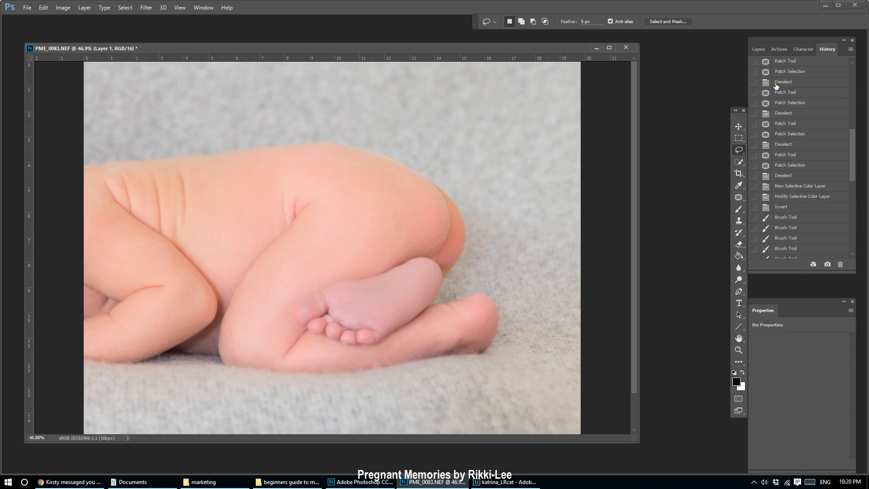
{"action": "scroll", "coordinate": [796, 161], "scroll_direction": "up", "scroll_amount": 10}
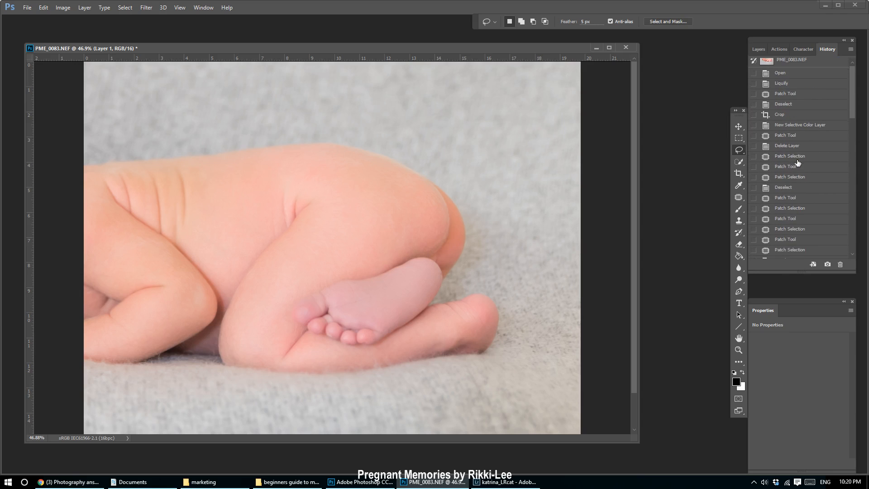
{"action": "scroll", "coordinate": [797, 163], "scroll_direction": "up", "scroll_amount": 1}
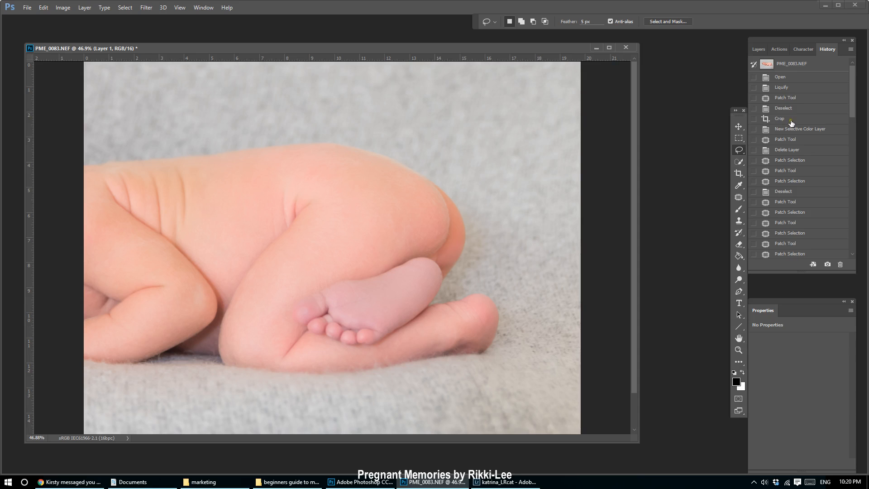
{"action": "left_click", "coordinate": [790, 122]}
{"action": "left_click_drag", "start_coordinate": [852, 88], "coordinate": [852, 242]}
{"action": "left_click", "coordinate": [788, 254]}
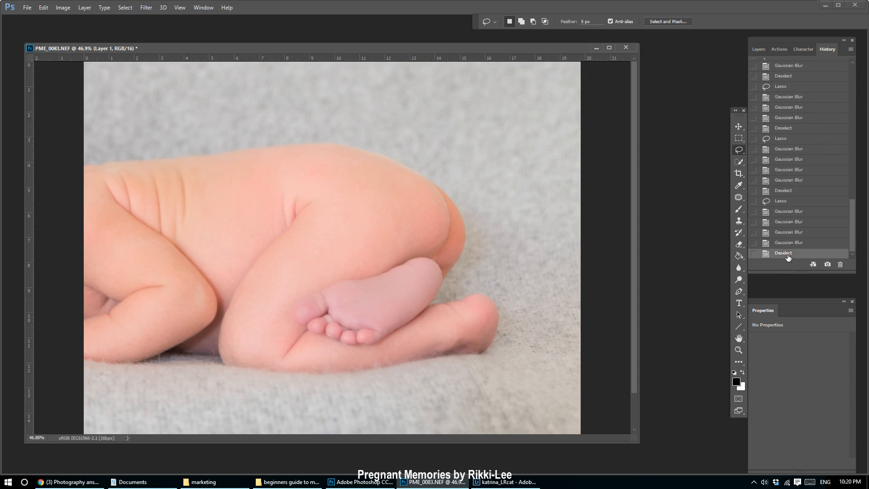